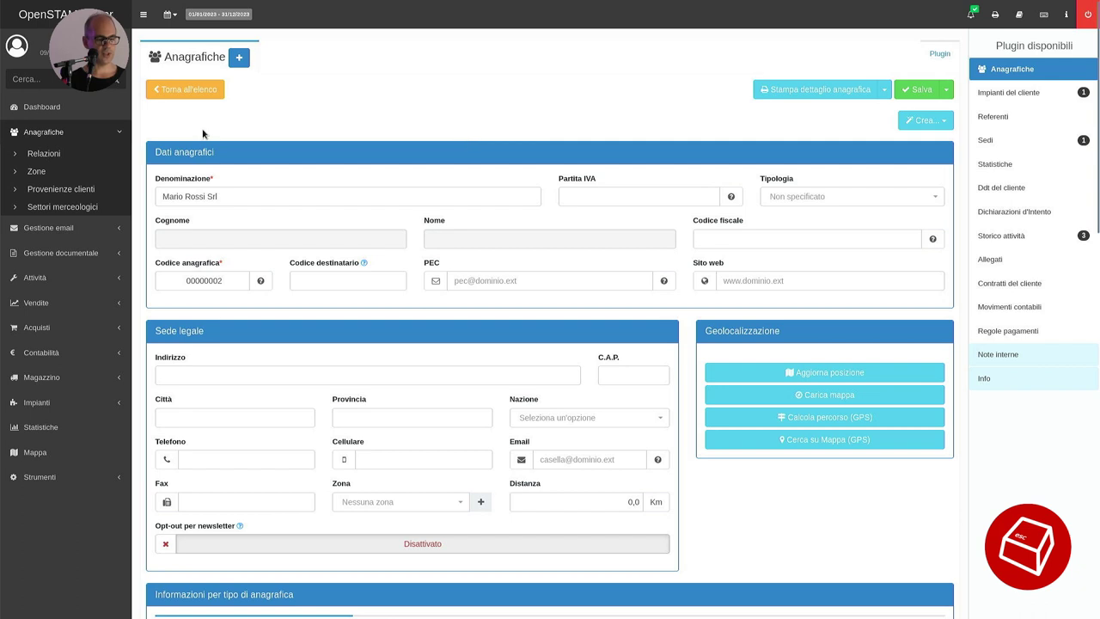
- Select the contents of the Anagrafiche record form, switch to the presentation and underline edit.php on the module slide
{"action": "left_click_drag", "start_coordinate": [206, 135], "coordinate": [743, 522]}
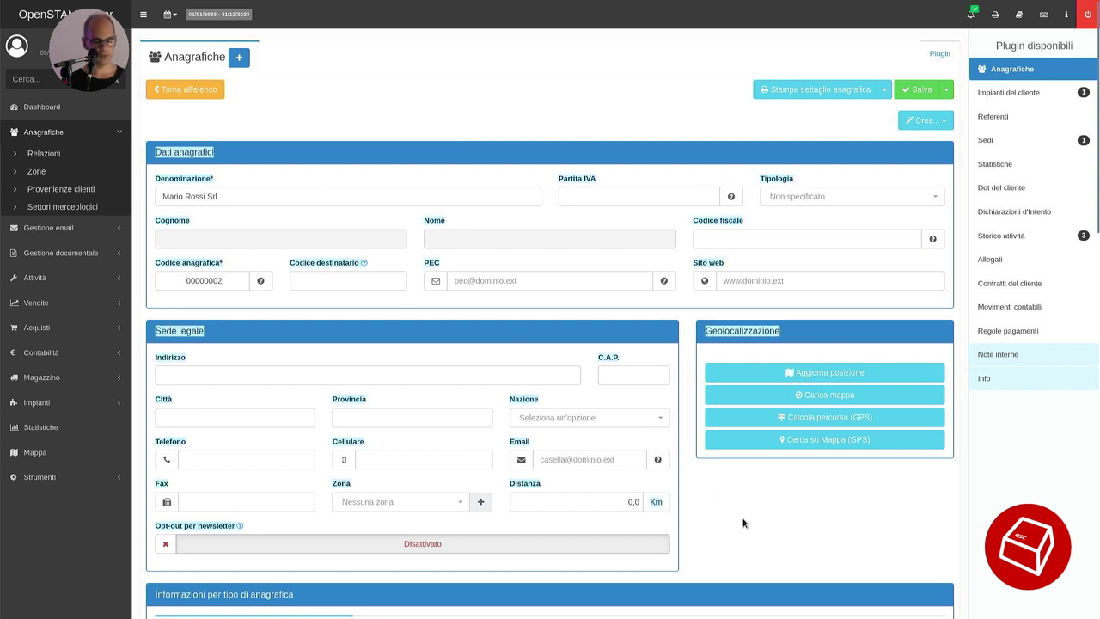
{"action": "key", "text": "alt+Tab"}
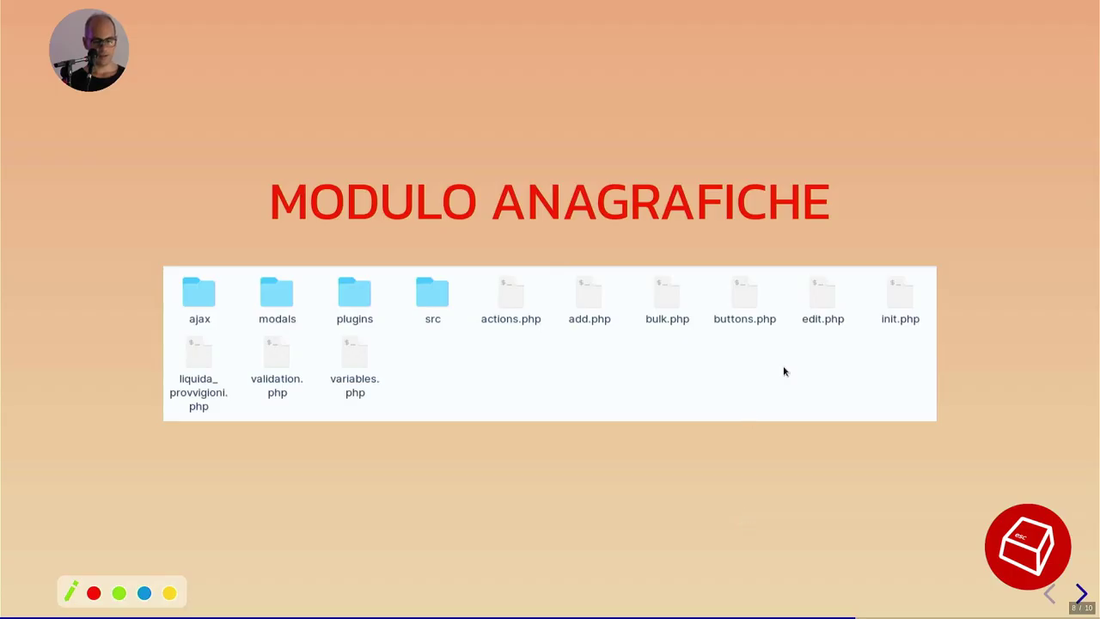
{"action": "left_click_drag", "start_coordinate": [842, 330], "coordinate": [855, 333]}
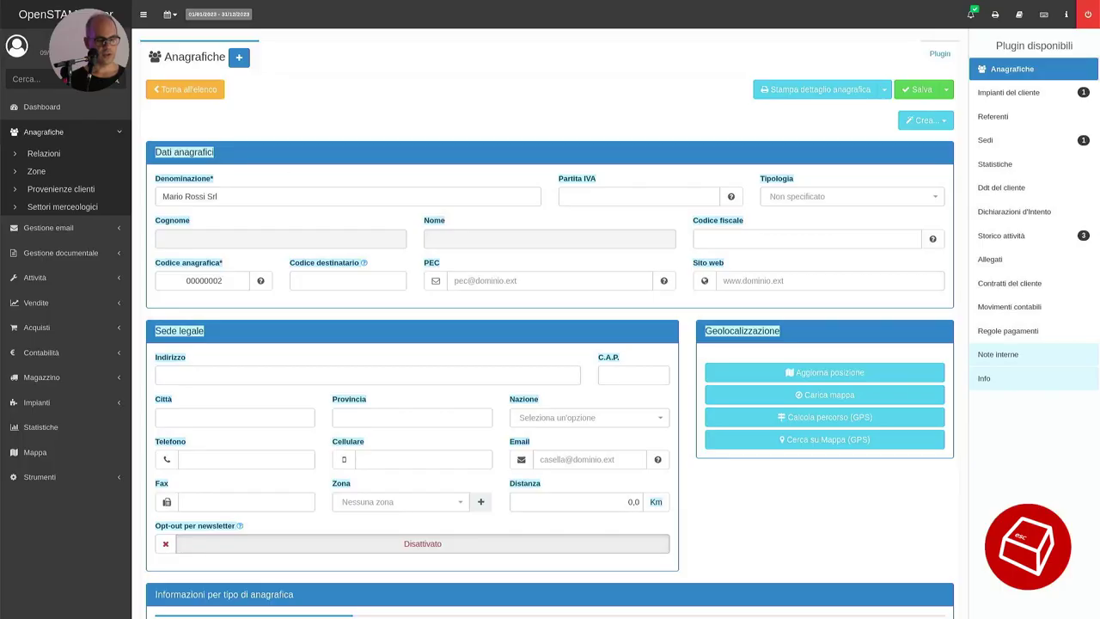
- Open the form for adding a new Anagrafiche record in OpenSTAManager and underline add.php on the module slide
{"action": "left_click", "coordinate": [236, 59]}
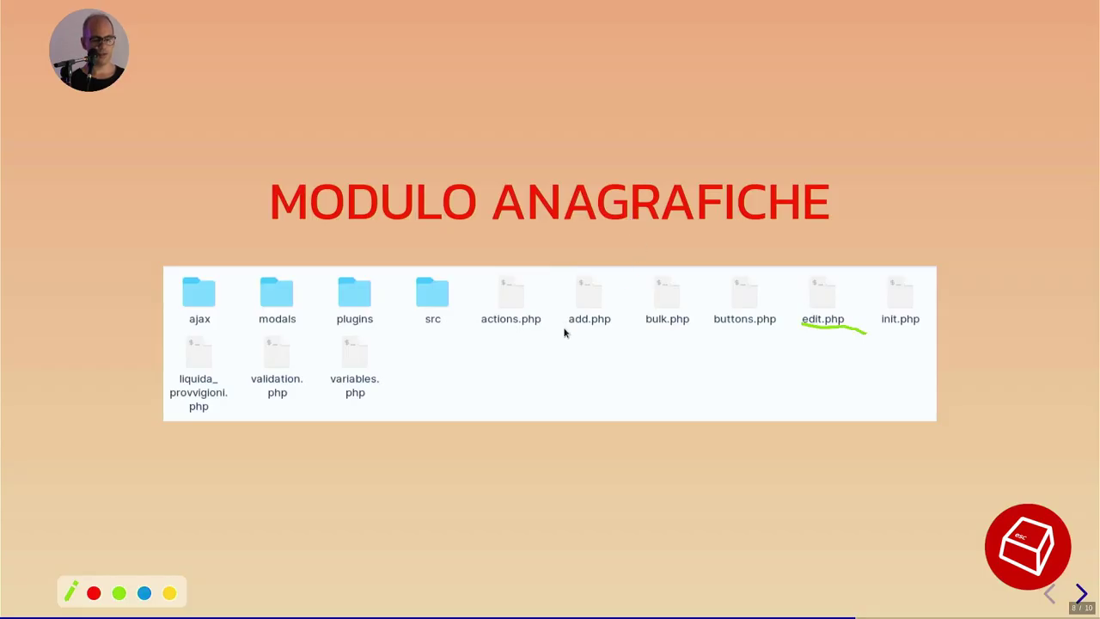
{"action": "left_click_drag", "start_coordinate": [576, 328], "coordinate": [566, 324]}
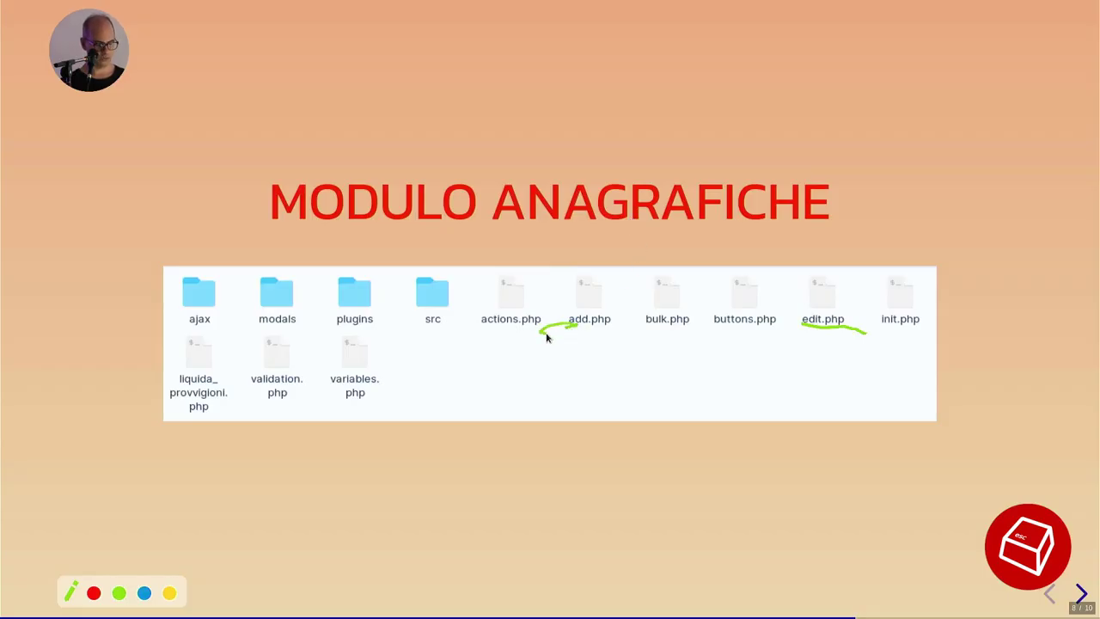
{"action": "left_click_drag", "start_coordinate": [593, 335], "coordinate": [618, 336]}
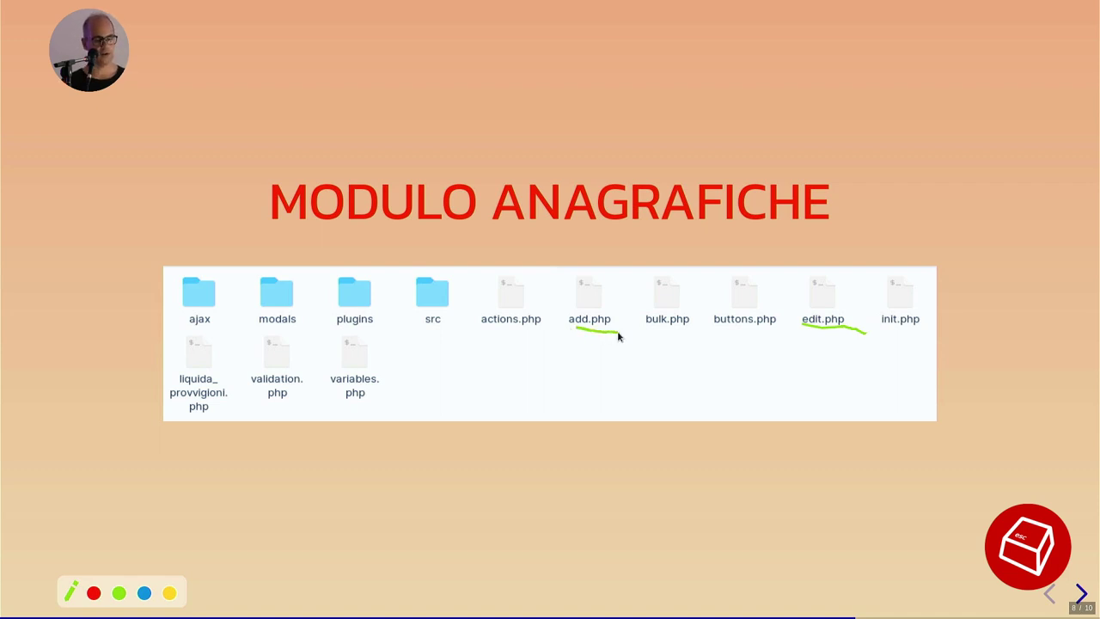
{"action": "key", "text": "alt+Tab"}
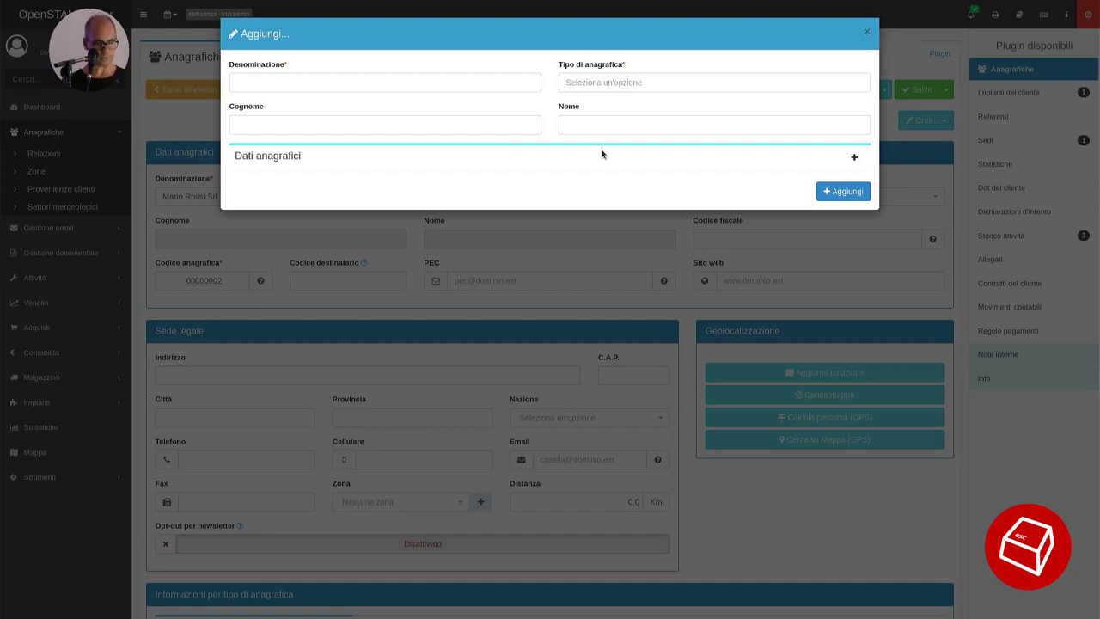
{"action": "key", "text": "alt+Tab"}
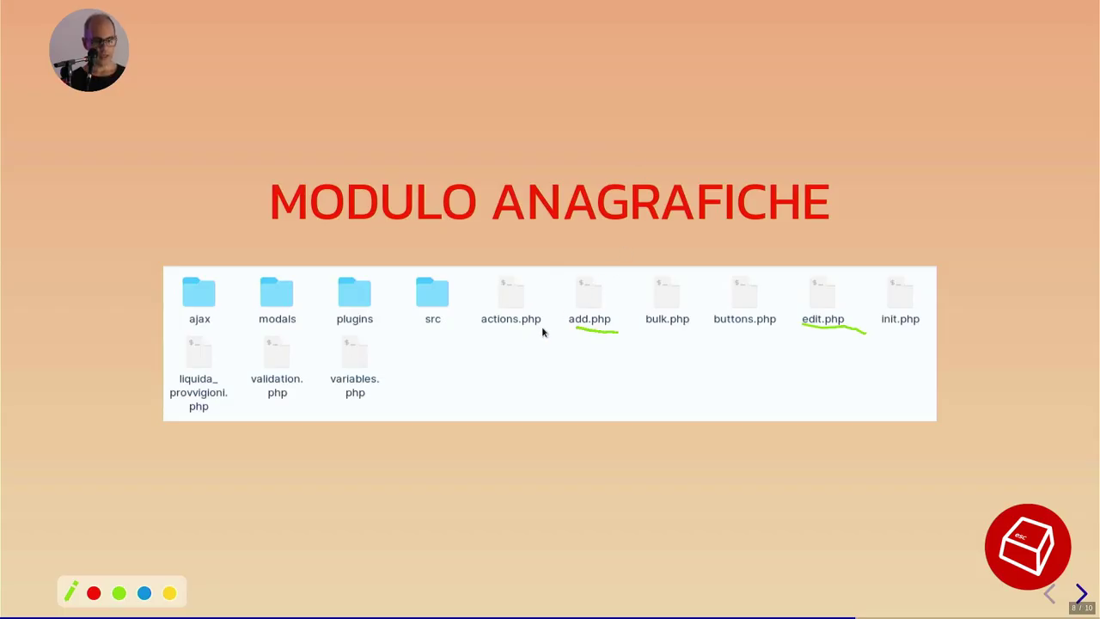
- Underline actions.php, init.php and bulk.php on the Modulo Anagrafiche slide
{"action": "left_click_drag", "start_coordinate": [540, 328], "coordinate": [483, 329]}
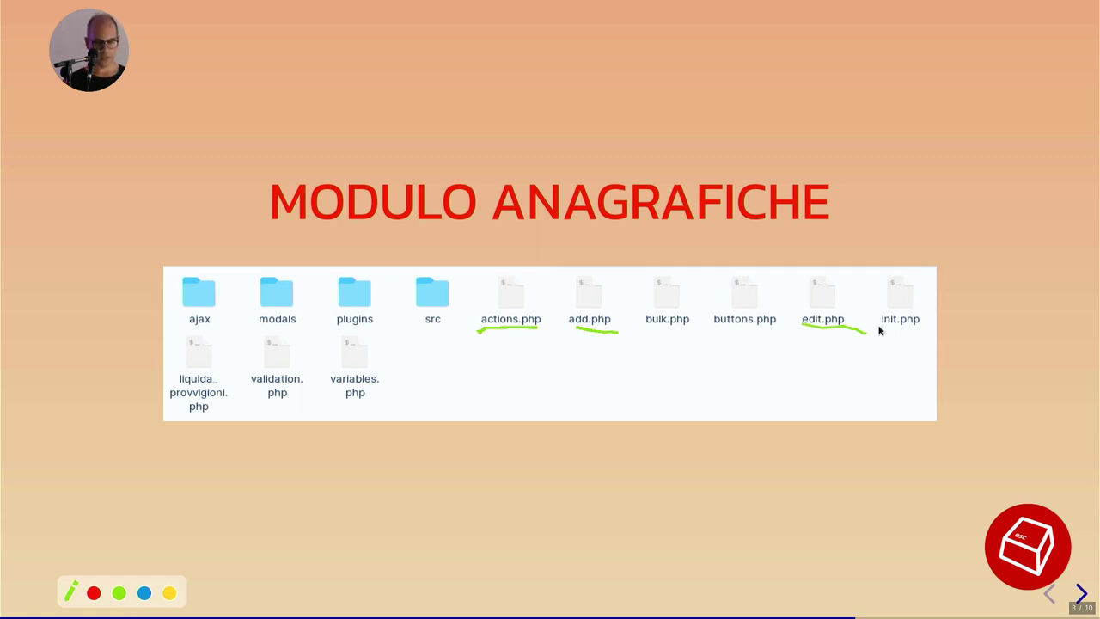
{"action": "left_click_drag", "start_coordinate": [880, 329], "coordinate": [921, 327]}
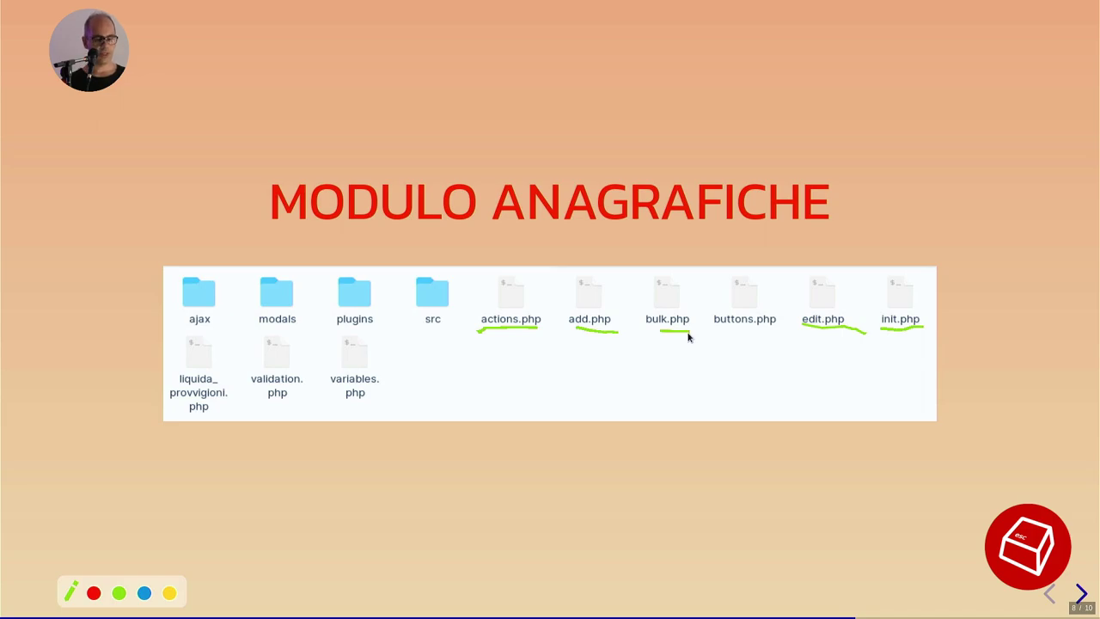
- Switch to OpenSTAManager, close the add form, return to the Anagrafiche list and select its first two records
{"action": "key", "text": "alt+Tab"}
{"action": "key", "text": "alt+Tab"}
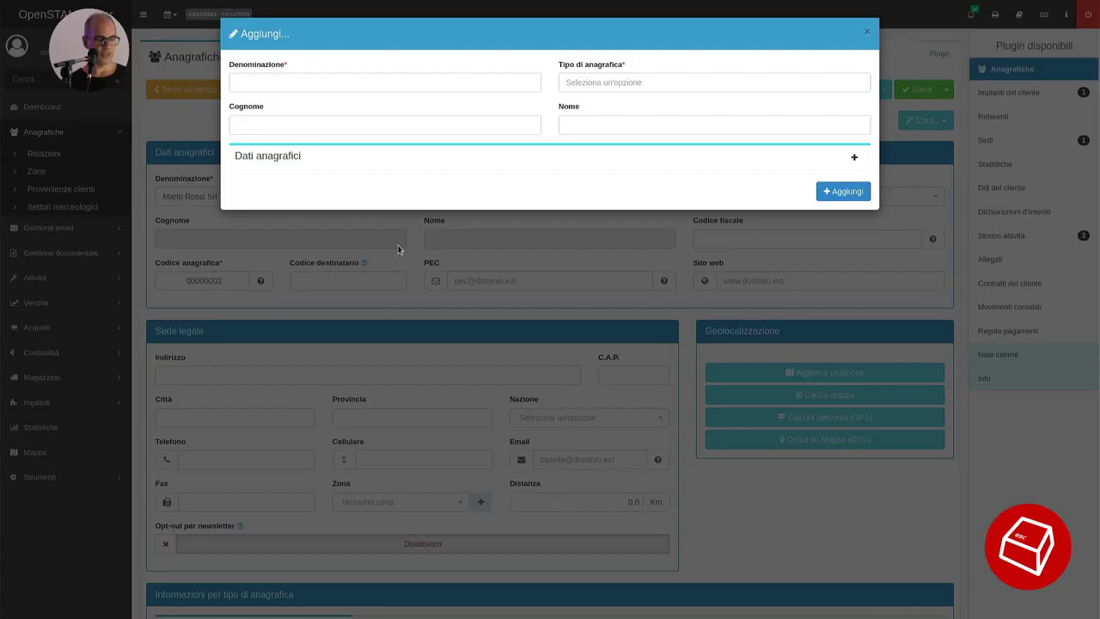
{"action": "left_click", "coordinate": [867, 32]}
{"action": "left_click", "coordinate": [191, 86]}
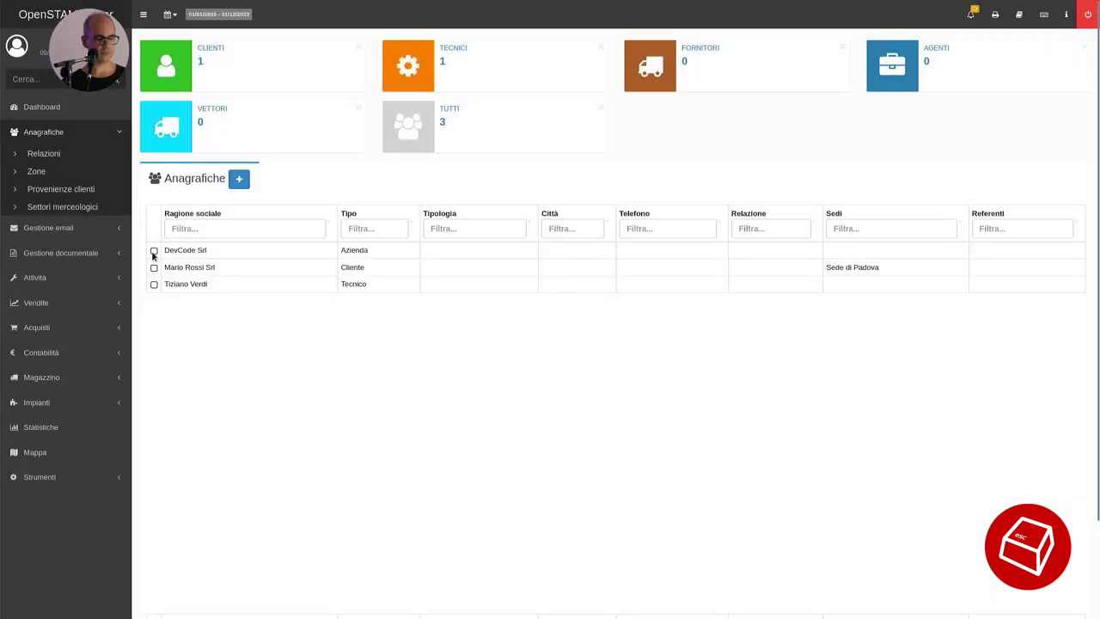
{"action": "left_click", "coordinate": [153, 251]}
{"action": "left_click", "coordinate": [153, 267]}
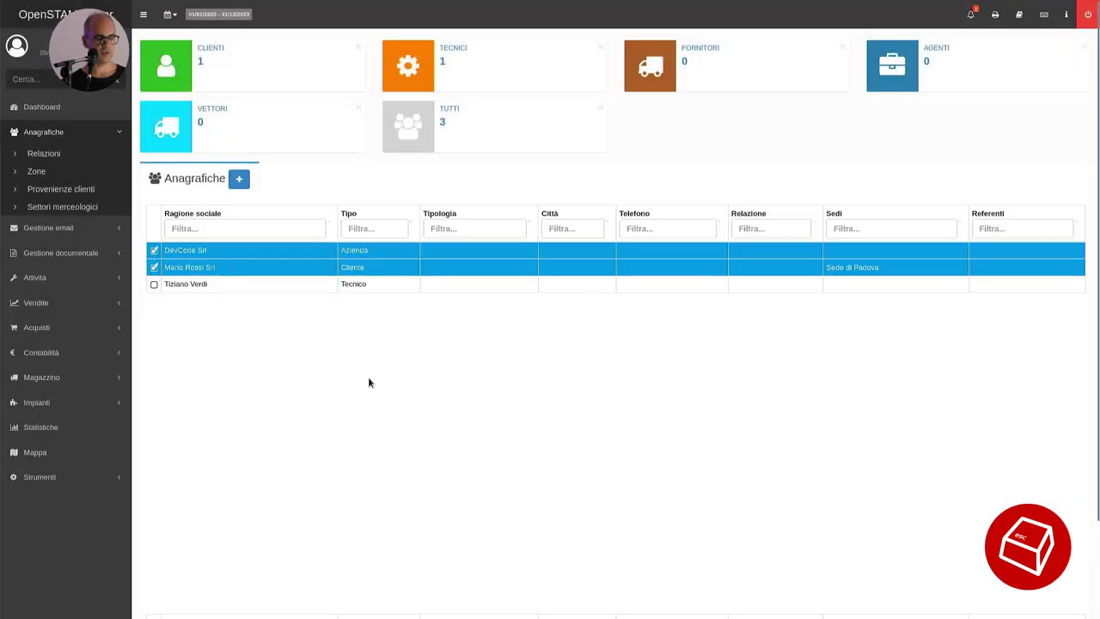
- View the group actions available for the selected Anagrafiche records
{"action": "scroll", "coordinate": [376, 387], "scroll_direction": "down", "scroll_amount": 2}
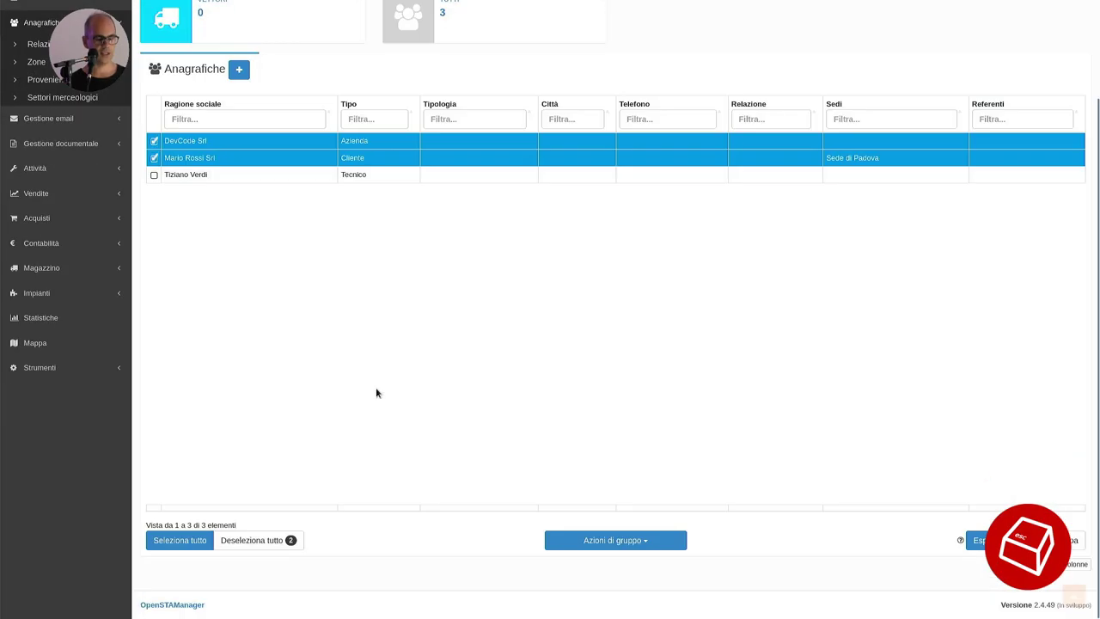
{"action": "left_click", "coordinate": [640, 547]}
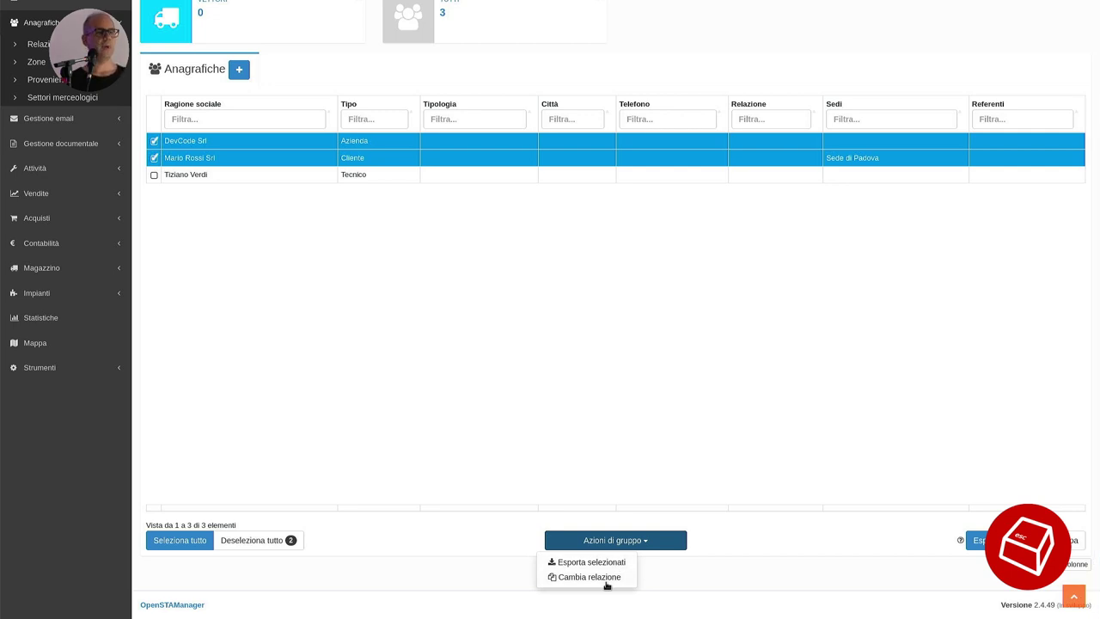
{"action": "left_click", "coordinate": [718, 524]}
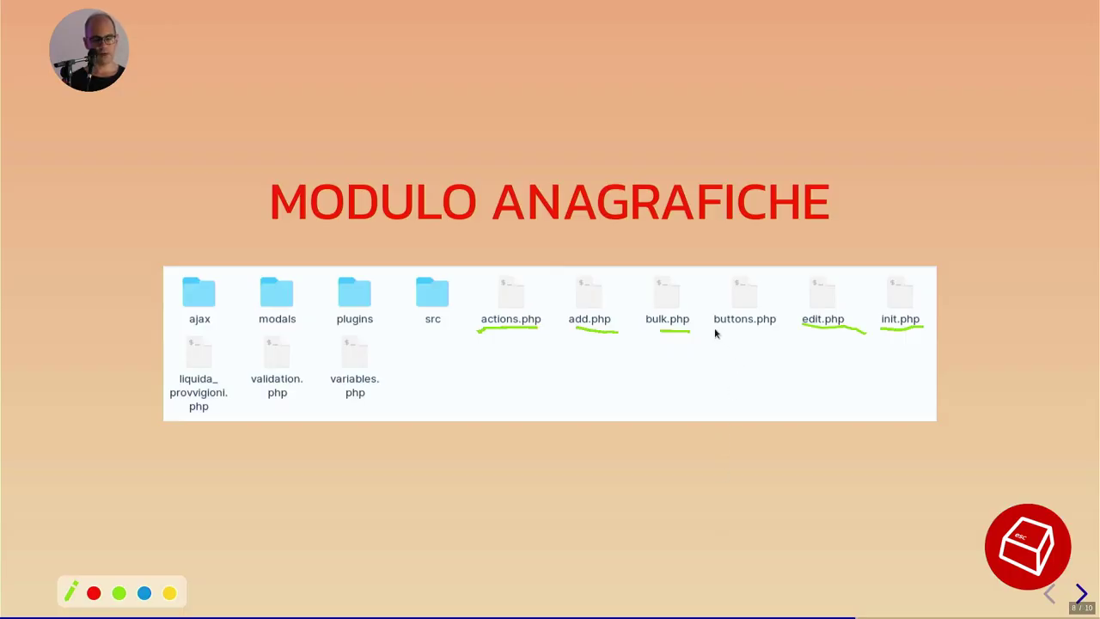
- Underline buttons.php on the module slide and view the creation options in the OpenSTAManager customer record
{"action": "left_click_drag", "start_coordinate": [715, 332], "coordinate": [773, 332]}
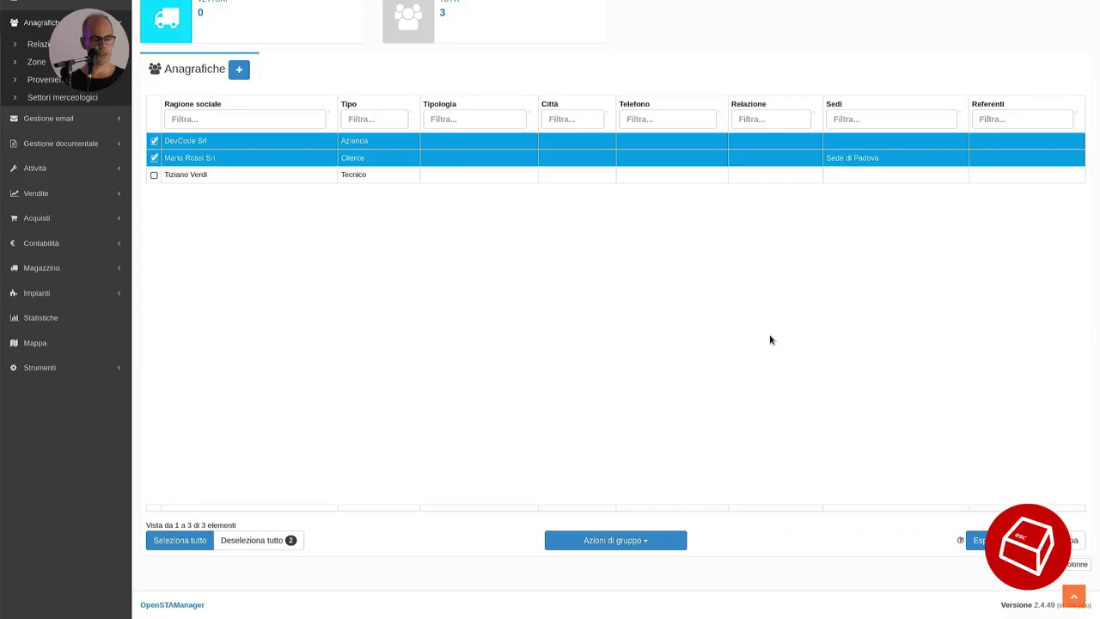
{"action": "left_click", "coordinate": [542, 158]}
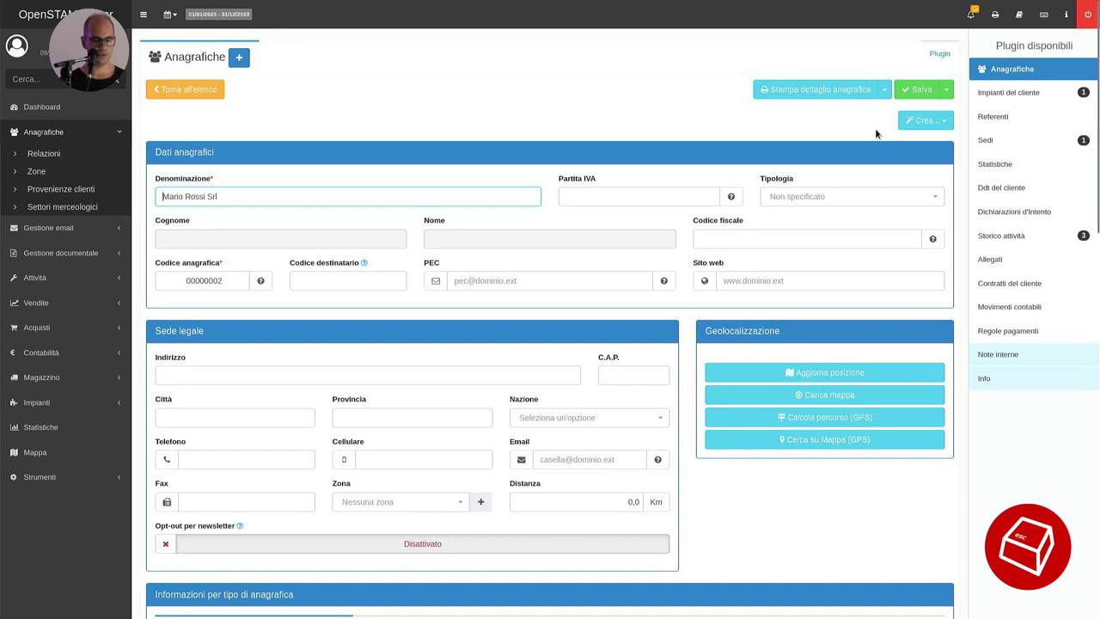
{"action": "left_click", "coordinate": [913, 124]}
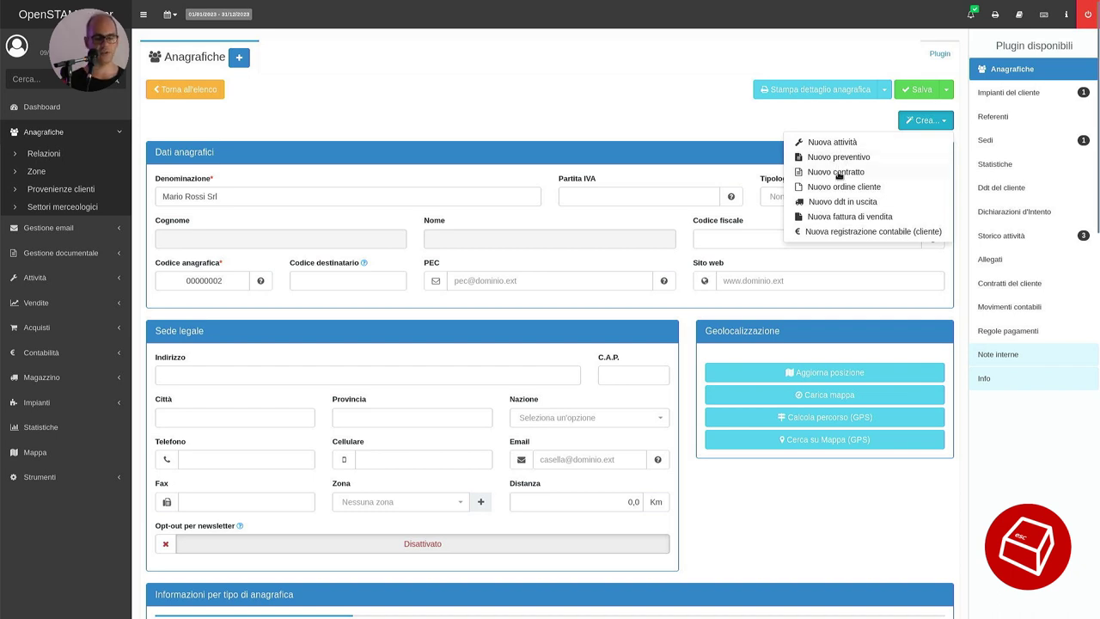
{"action": "left_click", "coordinate": [718, 152]}
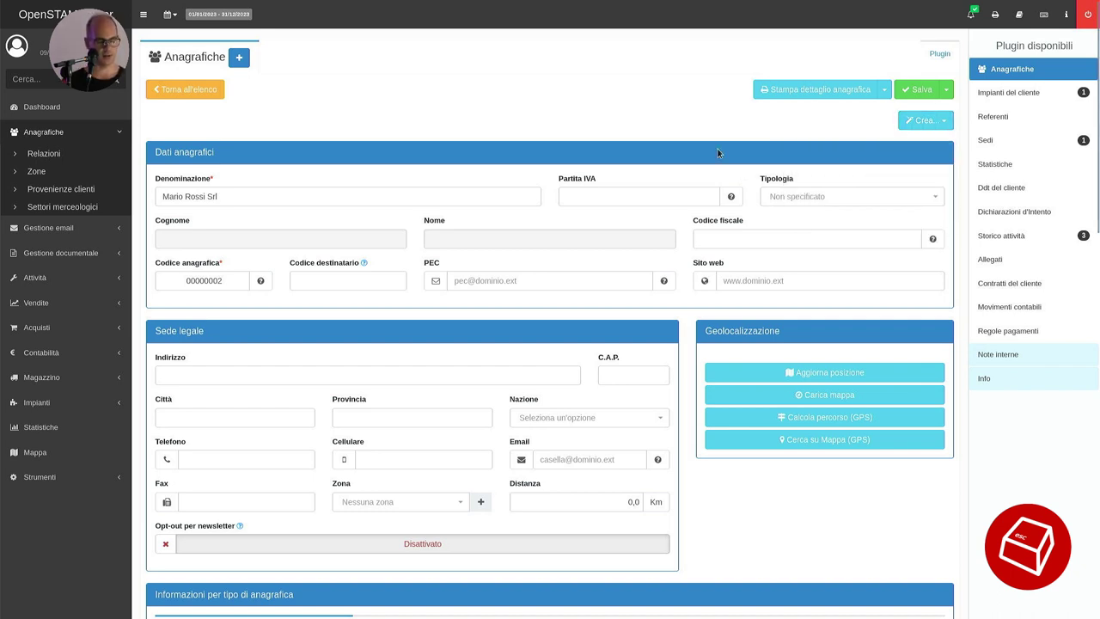
- Underline the plugins and src folders on the module slide and advance to the Componenti semplificati slide
{"action": "key", "text": "alt+Tab"}
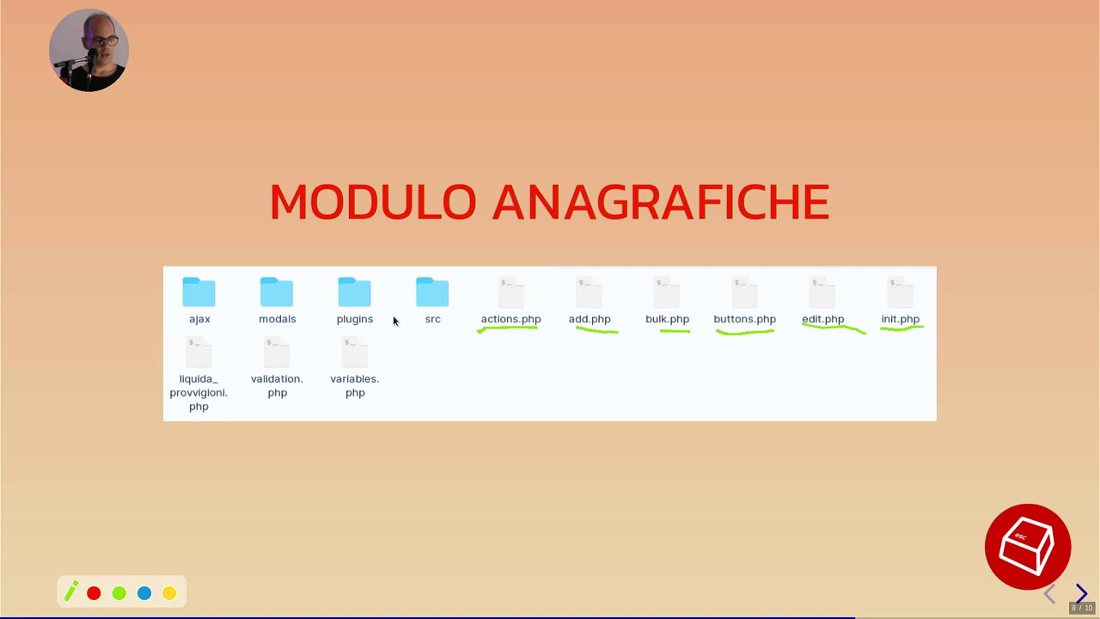
{"action": "left_click_drag", "start_coordinate": [373, 325], "coordinate": [330, 327]}
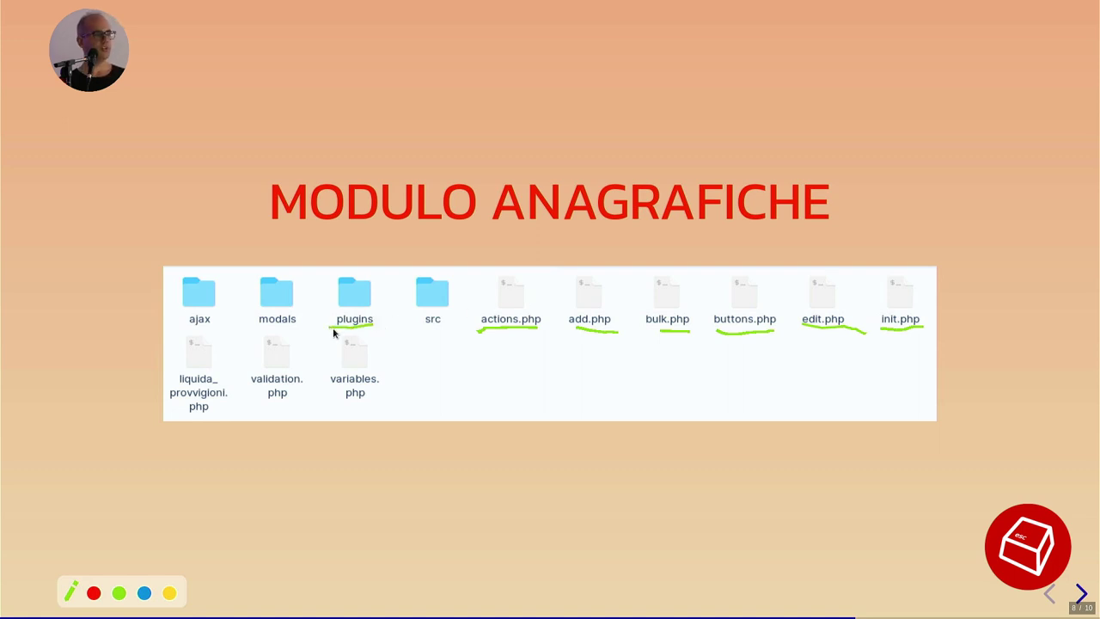
{"action": "left_click_drag", "start_coordinate": [418, 327], "coordinate": [458, 327]}
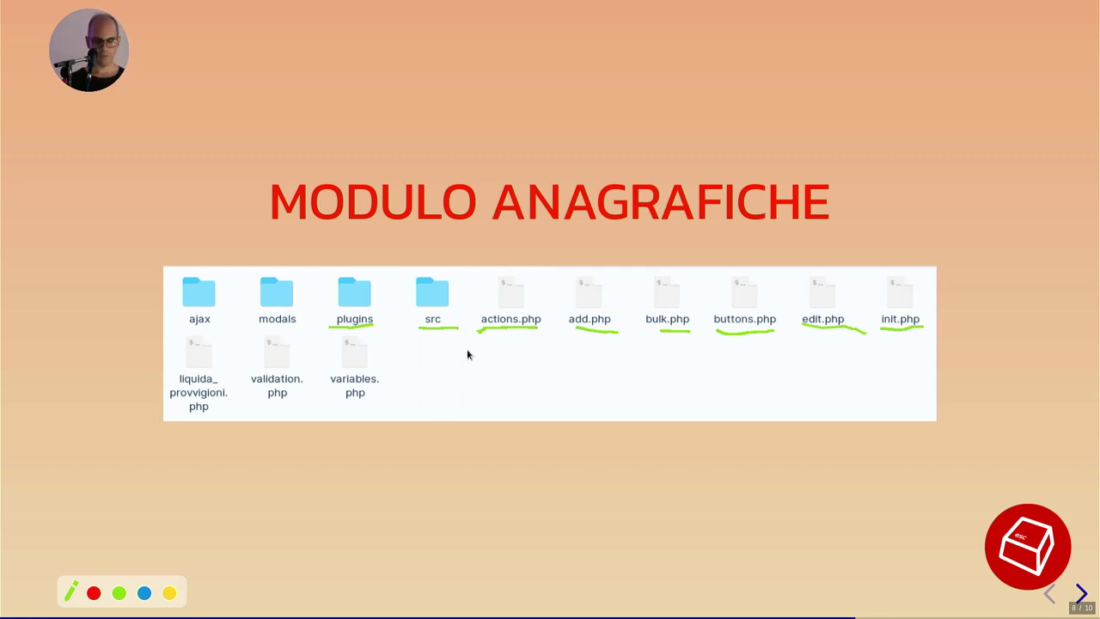
{"action": "key", "text": "Right"}
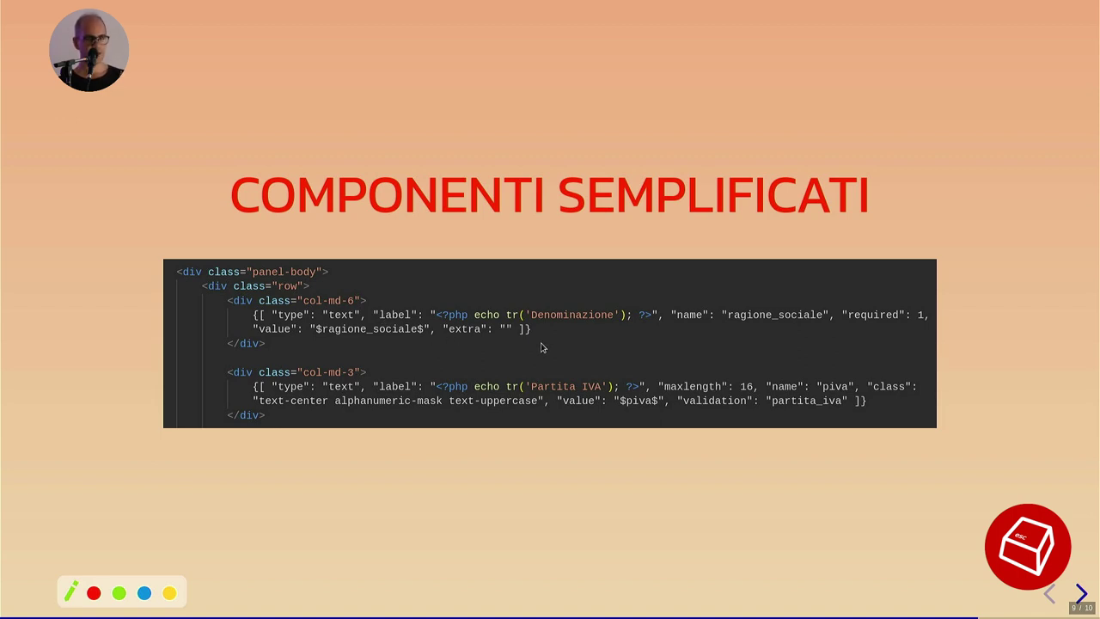
- Switch to OpenSTAManager and open the form for adding a new activity in the Attività module
{"action": "key", "text": "alt+Tab"}
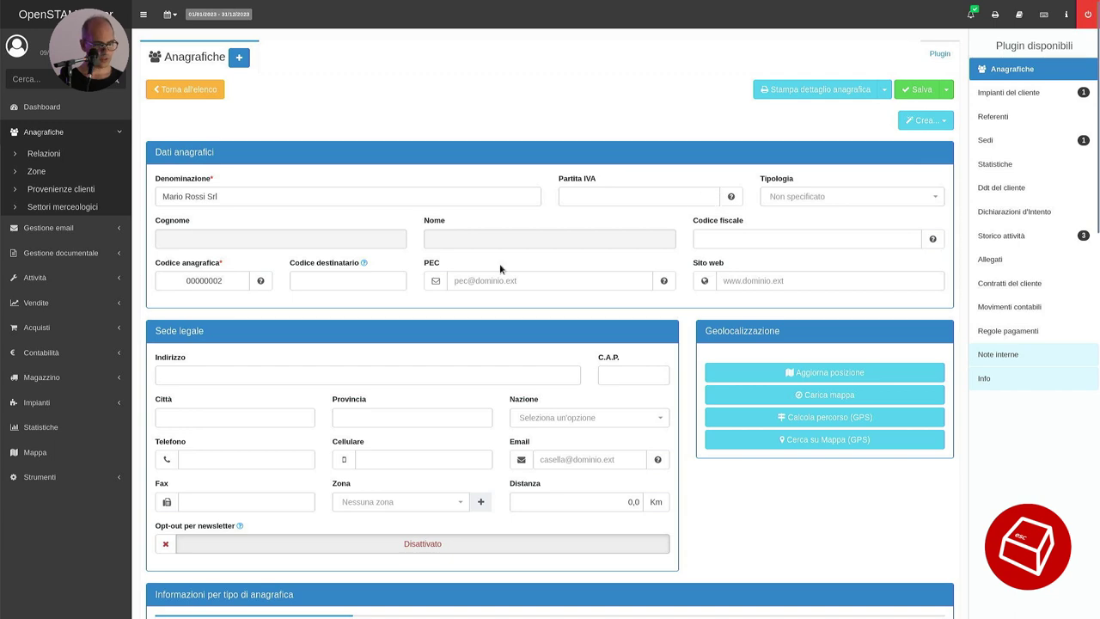
{"action": "left_click", "coordinate": [49, 285]}
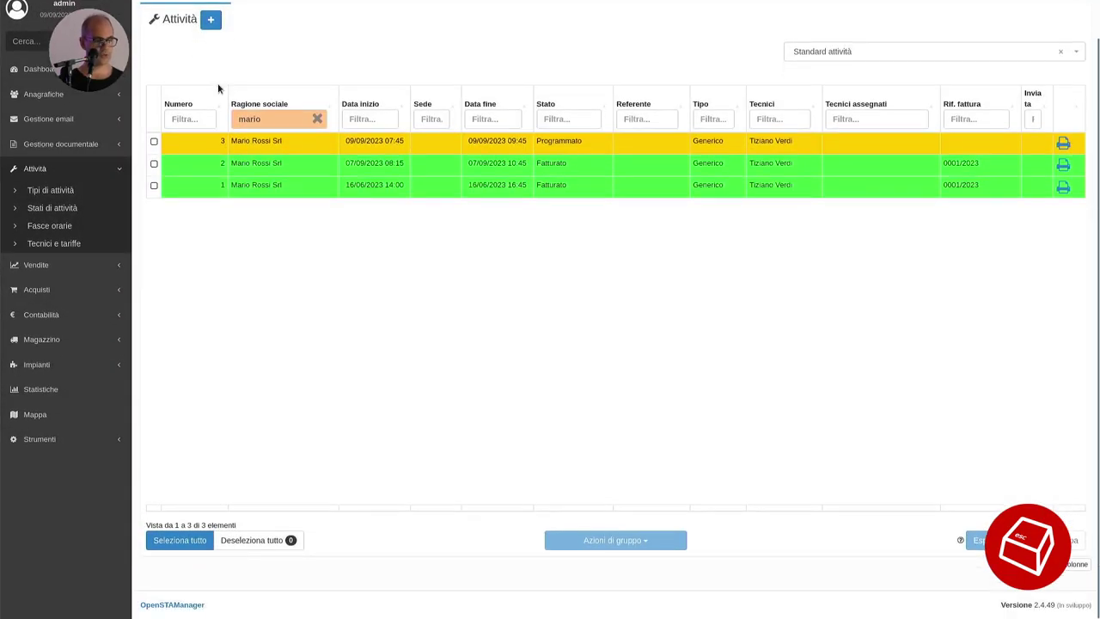
{"action": "left_click", "coordinate": [210, 19]}
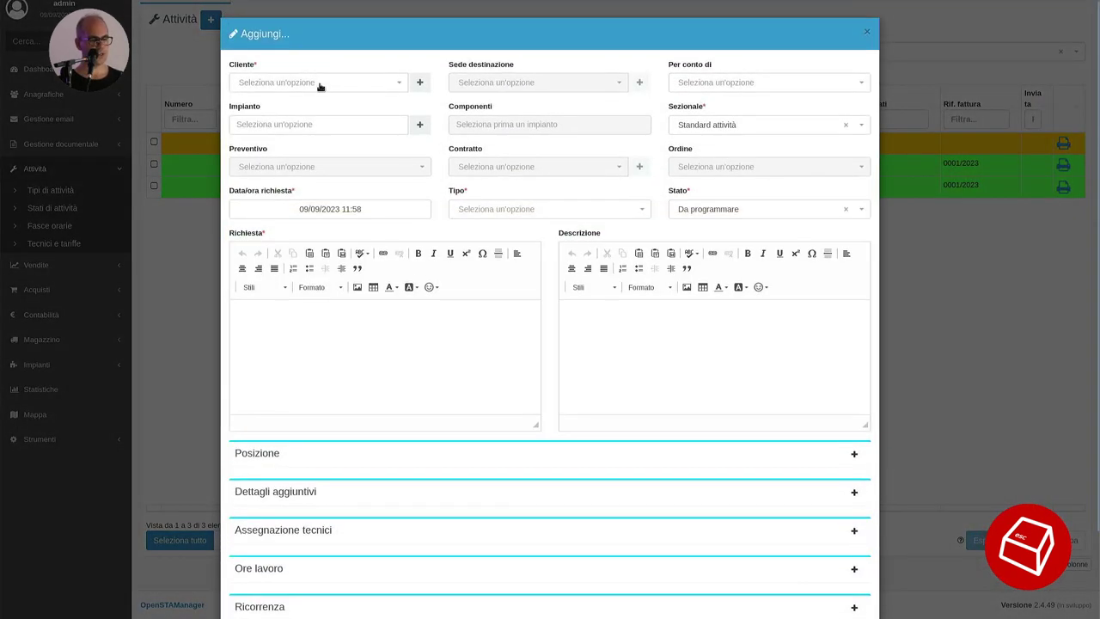
- Search the new activity's Cliente field by the customer's name
{"action": "left_click", "coordinate": [319, 83]}
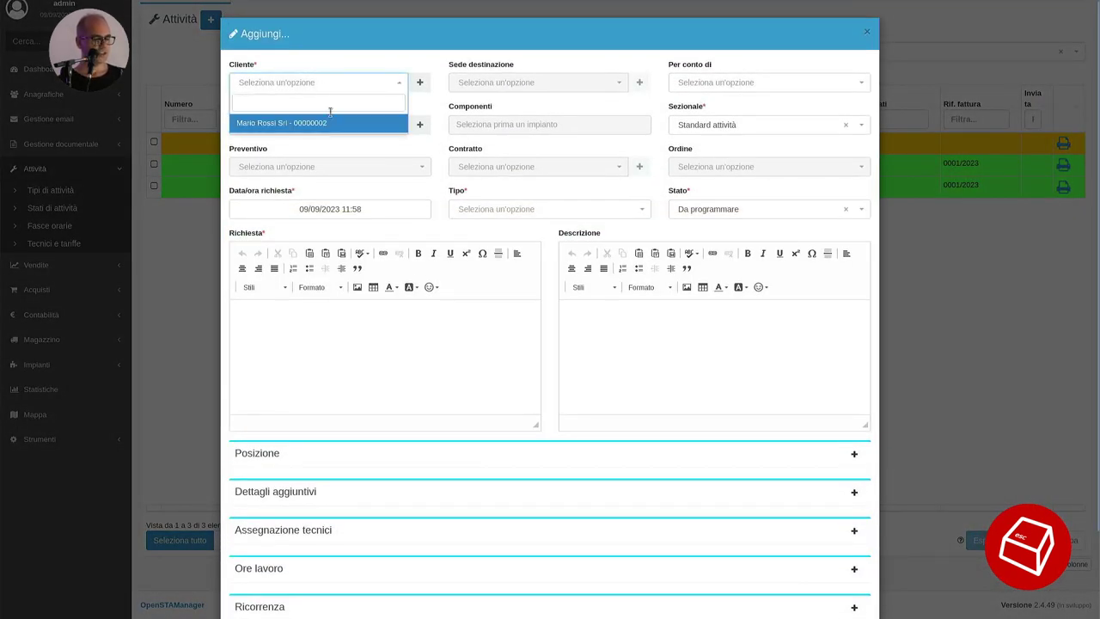
{"action": "type", "text": "mario"}
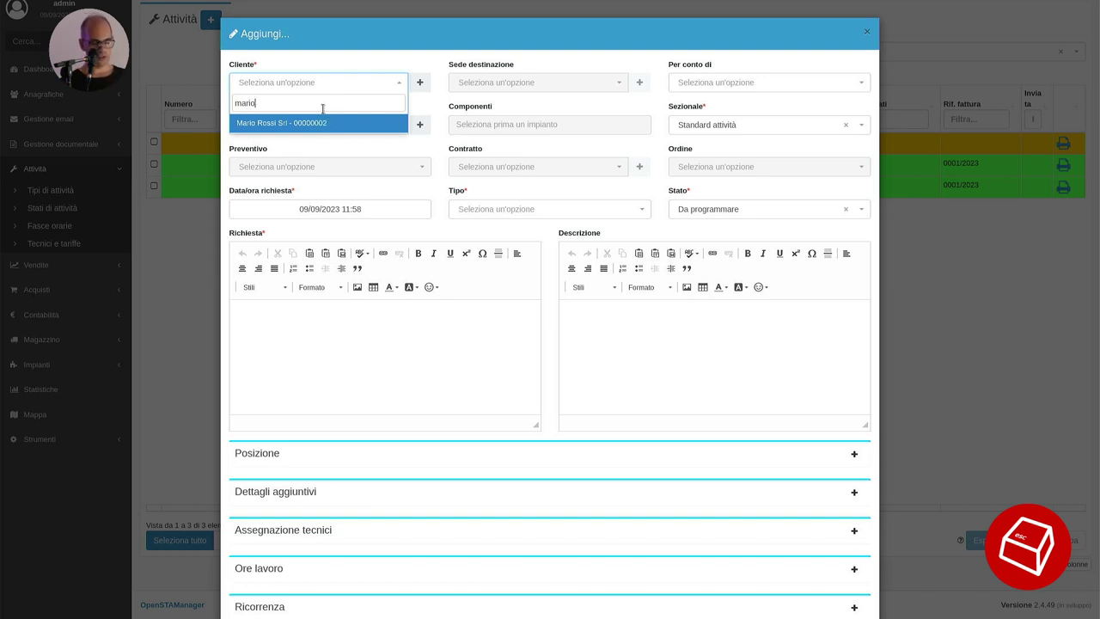
{"action": "type", "text": "rosi"}
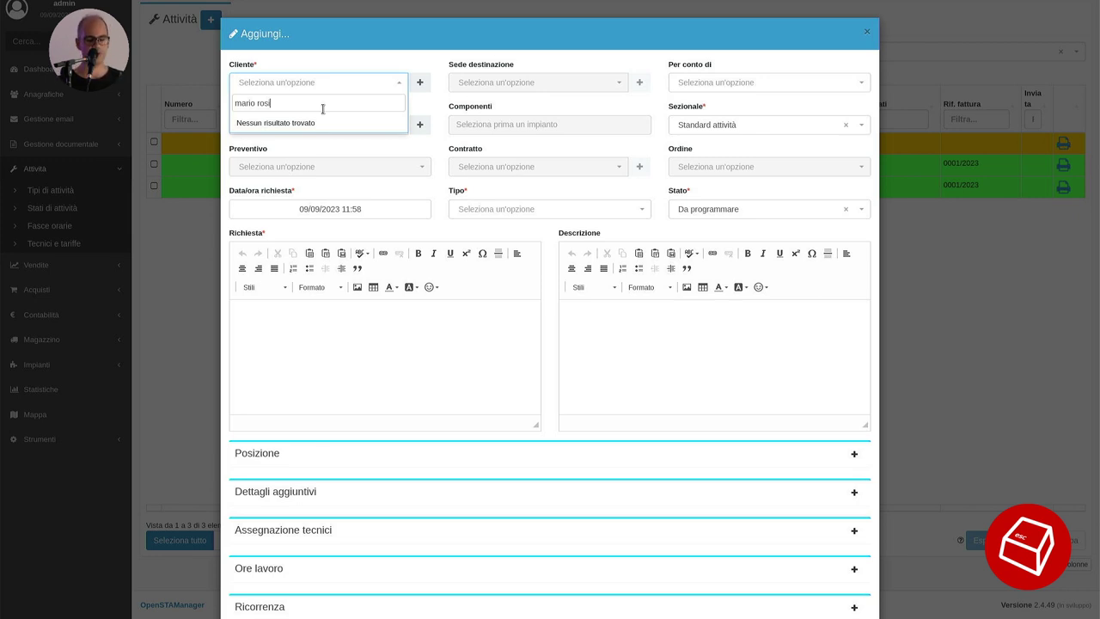
- Switch back to the presentation and advance to the closing Grazie slide
{"action": "key", "text": "alt+Tab"}
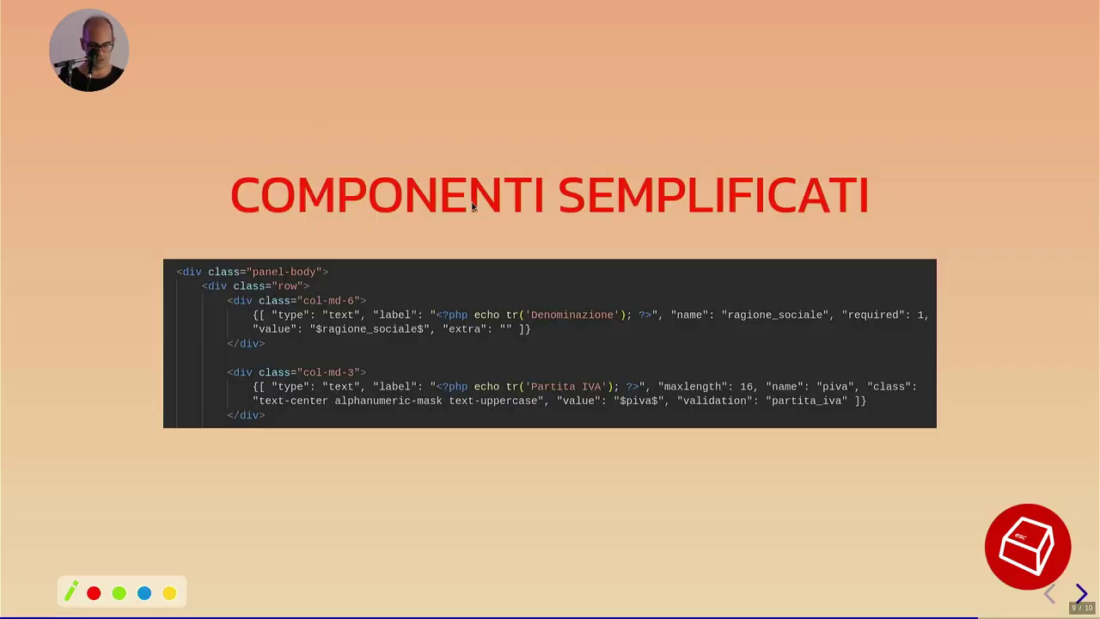
{"action": "key", "text": "Right"}
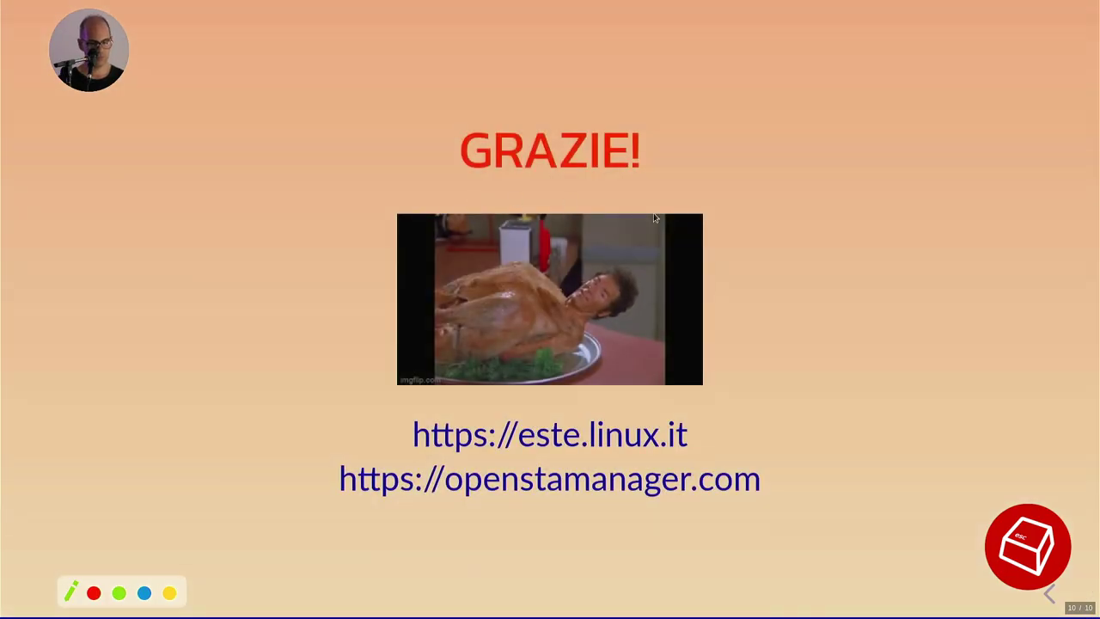